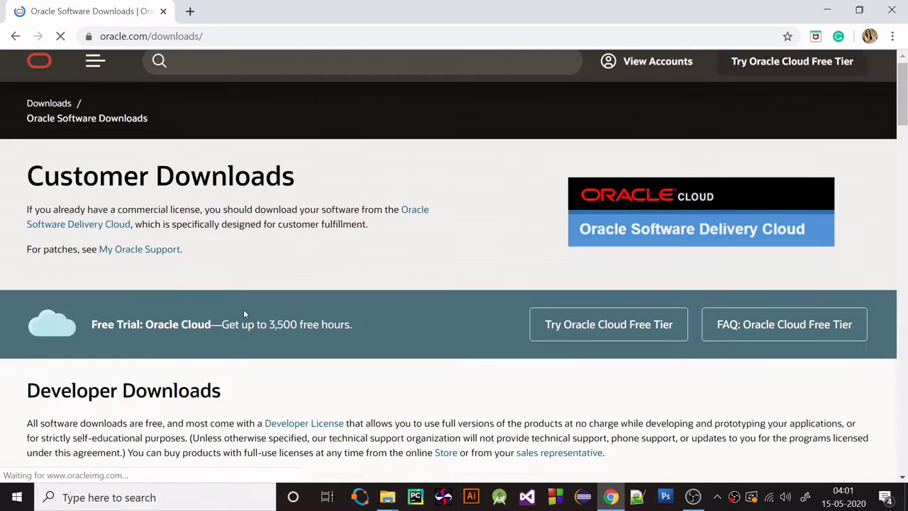
Open the Database 19c Enterprise/Standard Editions downloads and the full Microsoft Windows x64 (64-bit) listing
{"action": "scroll", "coordinate": [213, 305], "scroll_direction": "down", "scroll_amount": 4}
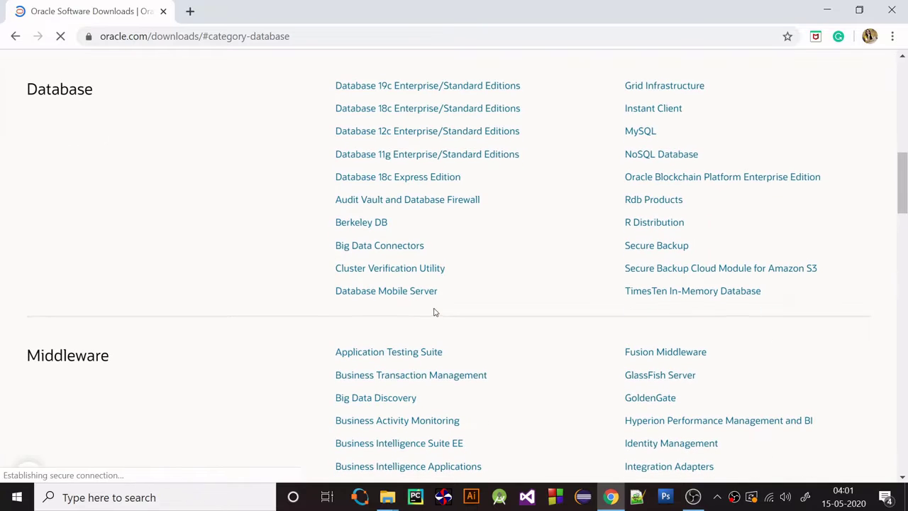
{"action": "left_click", "coordinate": [420, 88]}
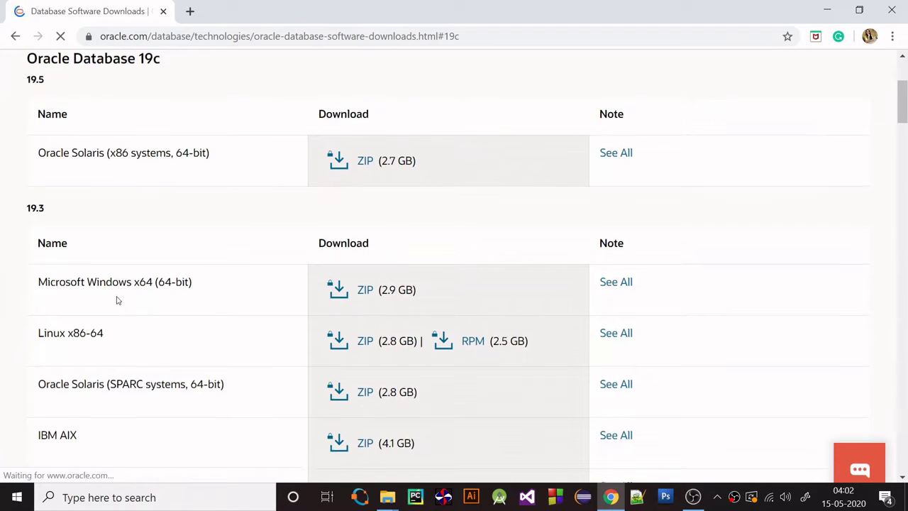
{"action": "scroll", "coordinate": [34, 265], "scroll_direction": "down", "scroll_amount": 2}
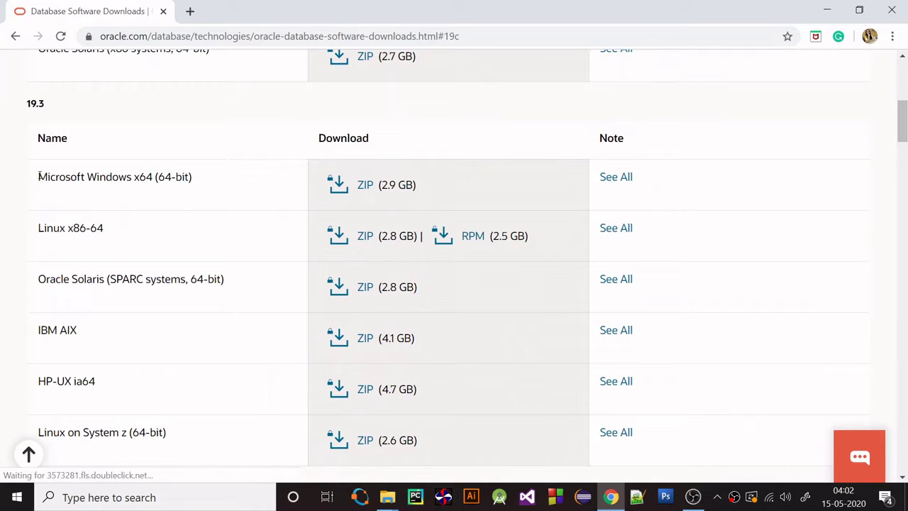
{"action": "left_click_drag", "start_coordinate": [37, 176], "coordinate": [217, 177]}
{"action": "left_click", "coordinate": [217, 178]}
{"action": "scroll", "coordinate": [426, 142], "scroll_direction": "down", "scroll_amount": 1}
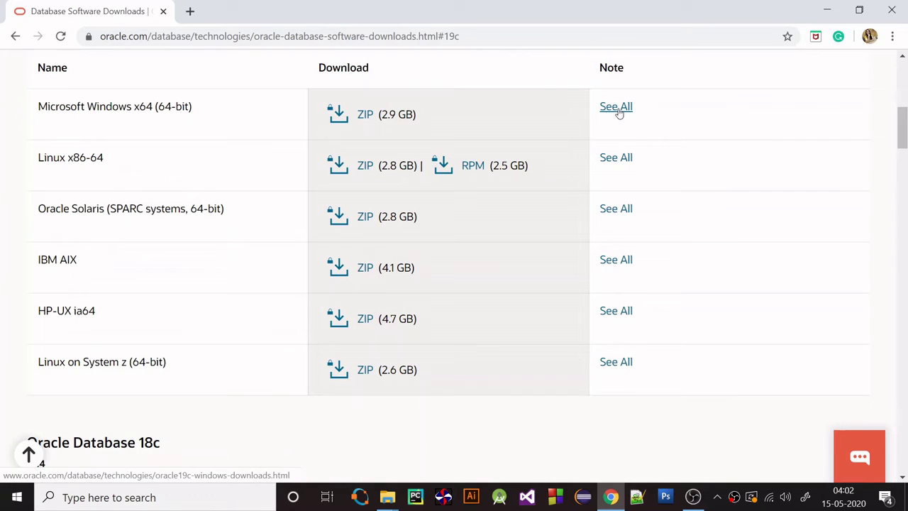
{"action": "left_click", "coordinate": [617, 108]}
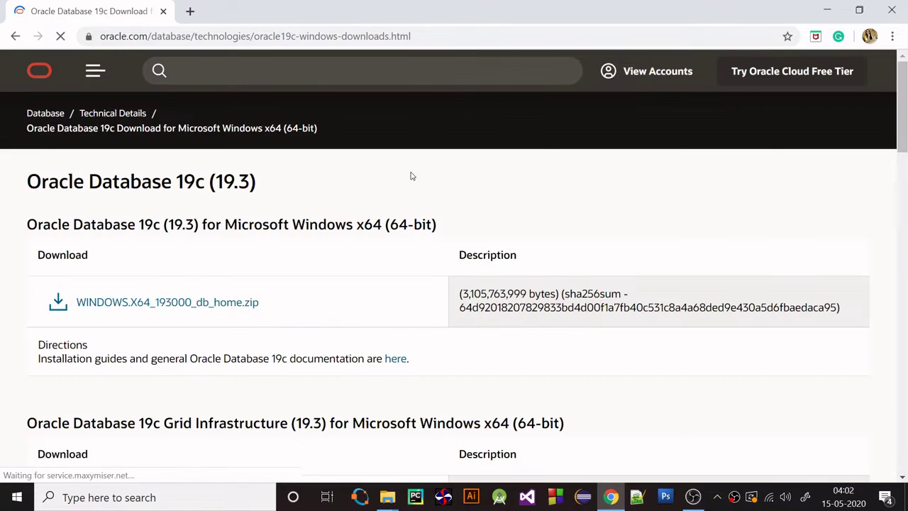
{"action": "scroll", "coordinate": [346, 225], "scroll_direction": "down", "scroll_amount": 1}
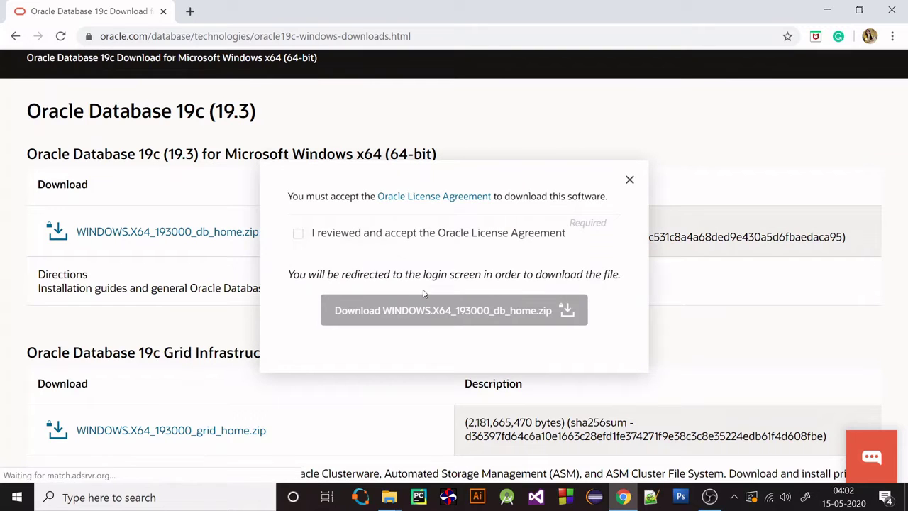
Accept the license and sign in with the account e-mail and password to download WINDOWS.X64_193000_db_home.zip
{"action": "left_click", "coordinate": [298, 233]}
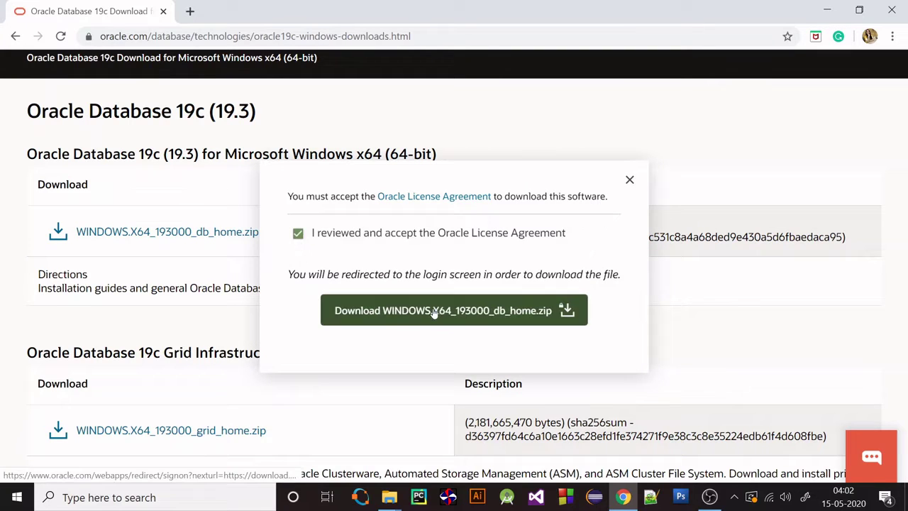
{"action": "left_click", "coordinate": [433, 312]}
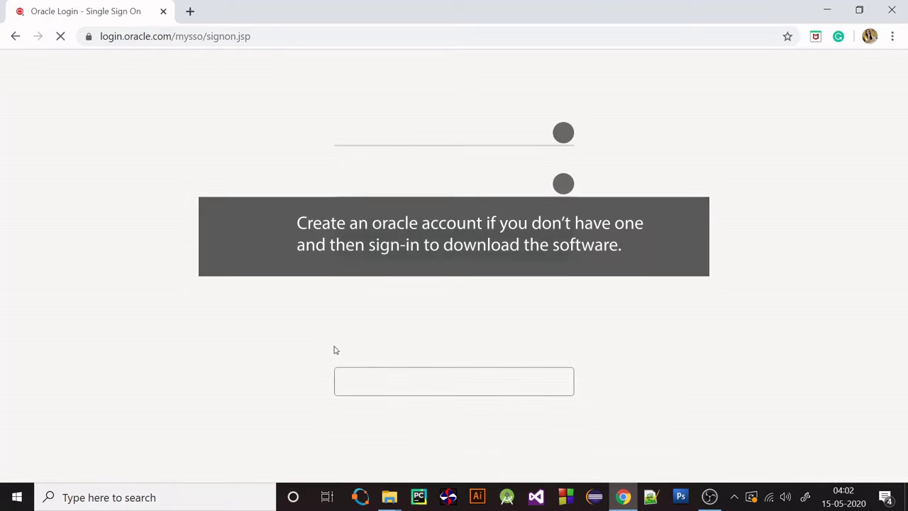
{"action": "type", "text": "maheshwari"}
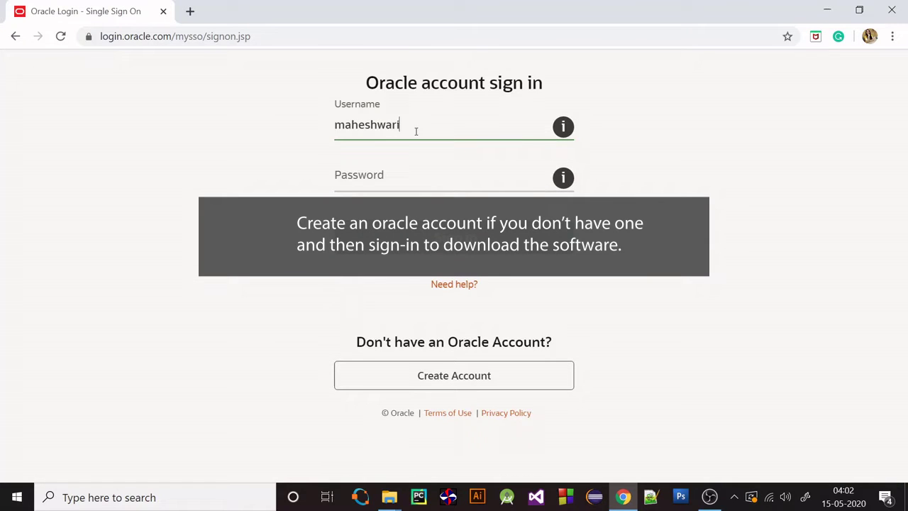
{"action": "key", "text": "Tab"}
{"action": "type", "text": "••"}
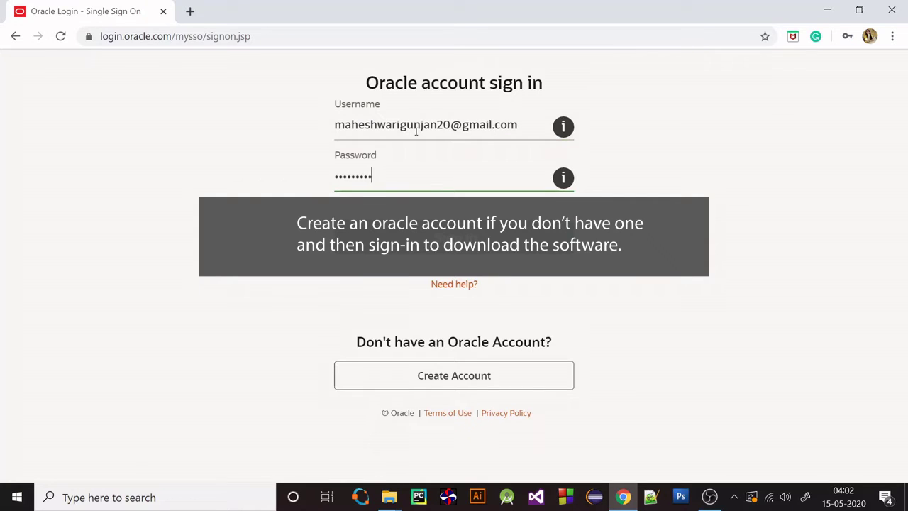
{"action": "key", "text": "Return"}
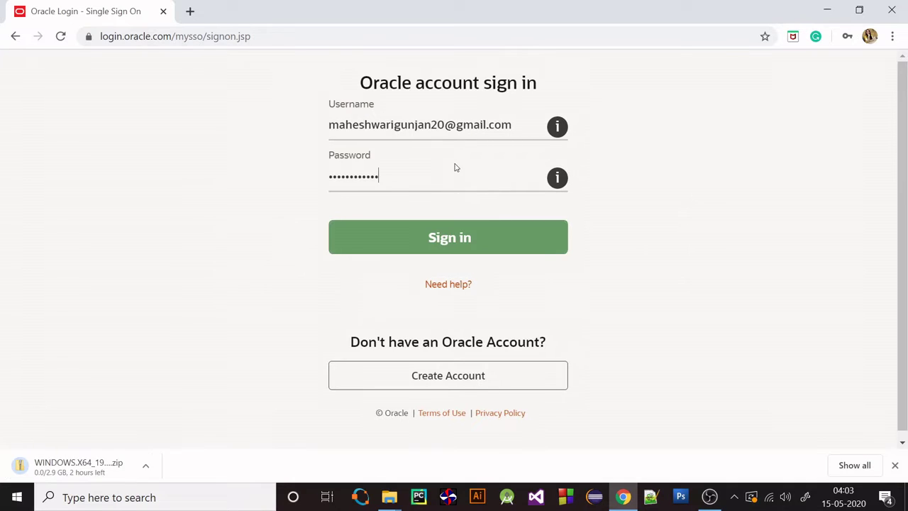
Move the WINDOWS.X64_193000_db_home zip from Downloads into E:\Softwares and open it
{"action": "left_click", "coordinate": [389, 496]}
{"action": "left_click", "coordinate": [483, 440]}
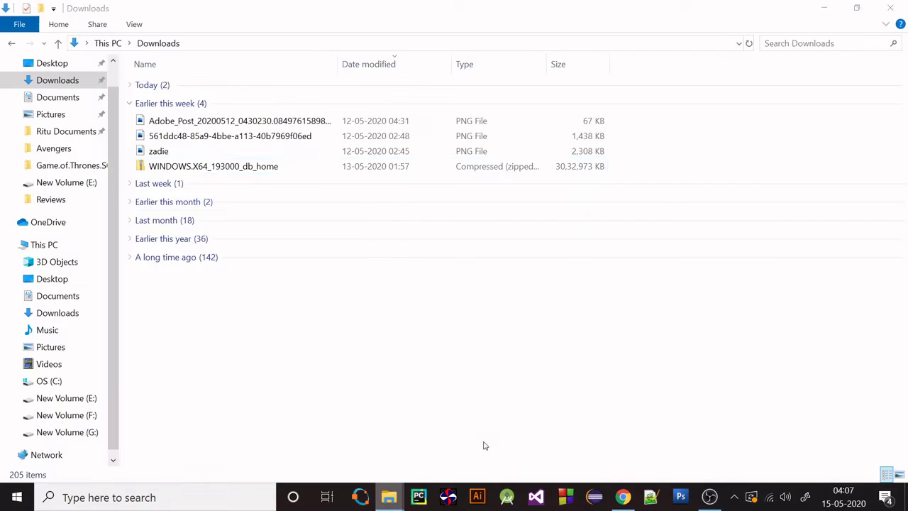
{"action": "left_click", "coordinate": [244, 167]}
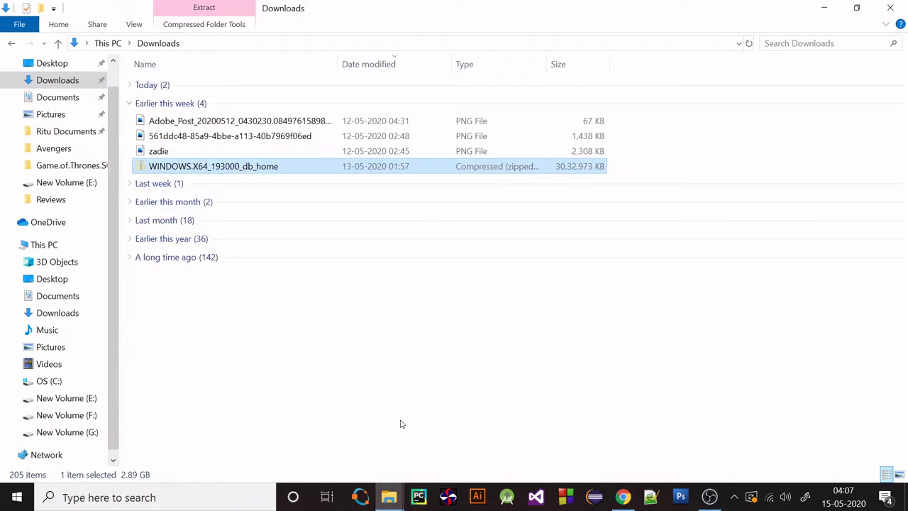
{"action": "mouse_move", "coordinate": [389, 496]}
{"action": "left_click", "coordinate": [355, 387]}
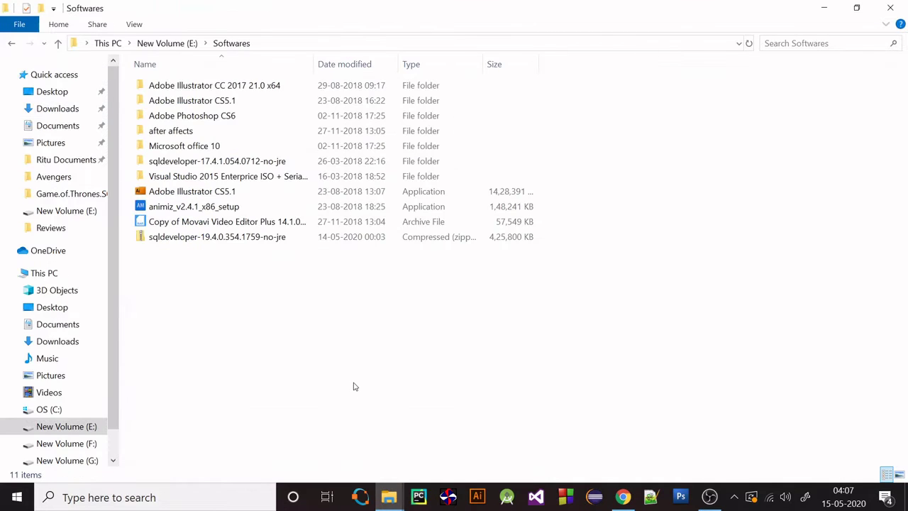
{"action": "key", "text": "ctrl+v"}
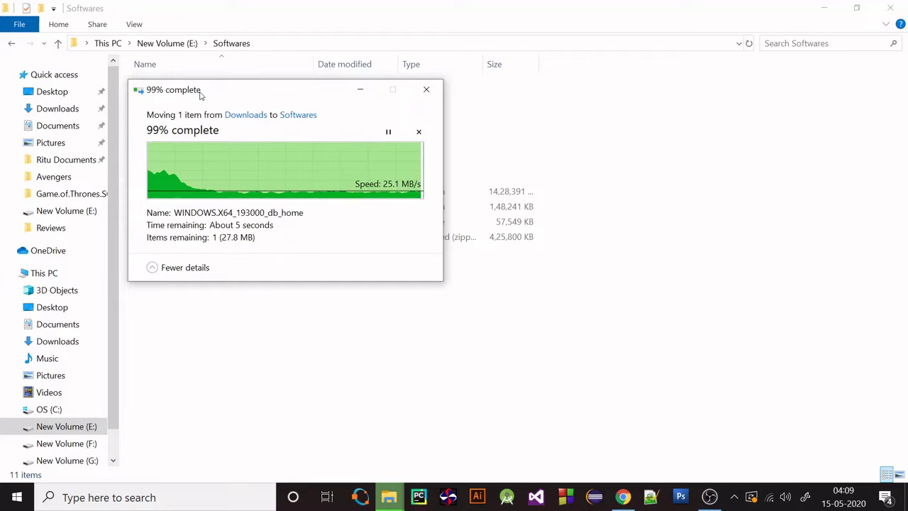
{"action": "double_click", "coordinate": [180, 258]}
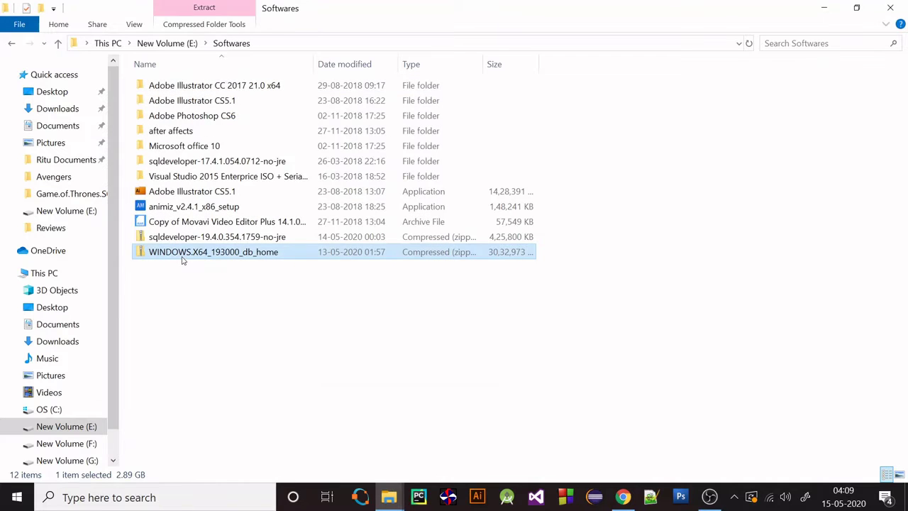
Extract the db_home zip into E:\Softwares\WINDOWS.X64_193000_db_home
{"action": "right_click", "coordinate": [182, 258]}
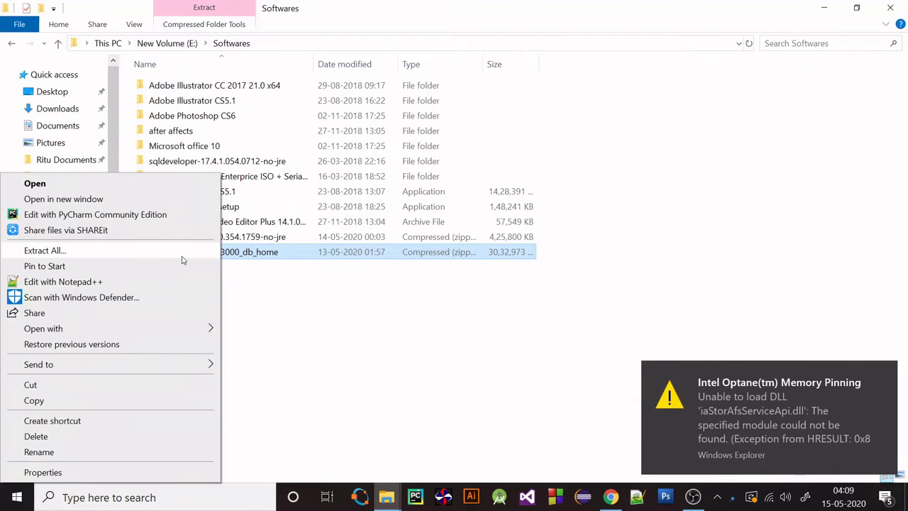
{"action": "left_click", "coordinate": [45, 250]}
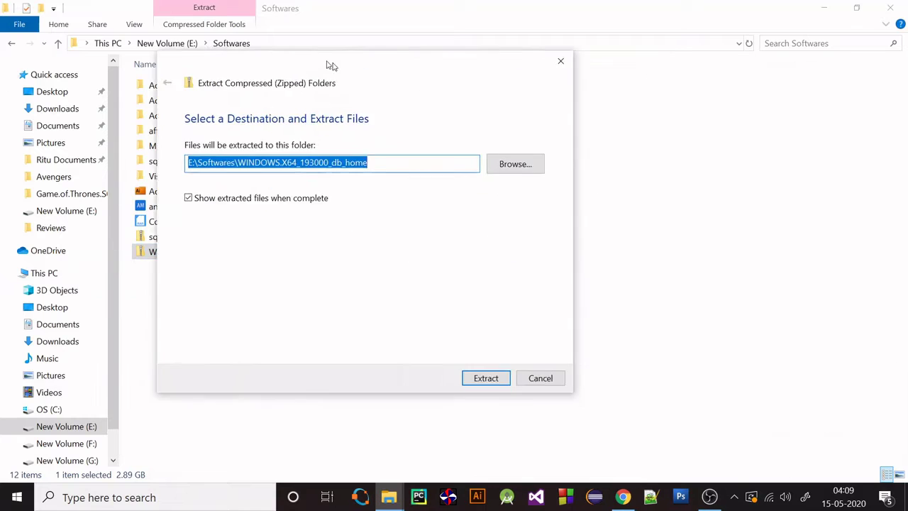
{"action": "left_click", "coordinate": [430, 372]}
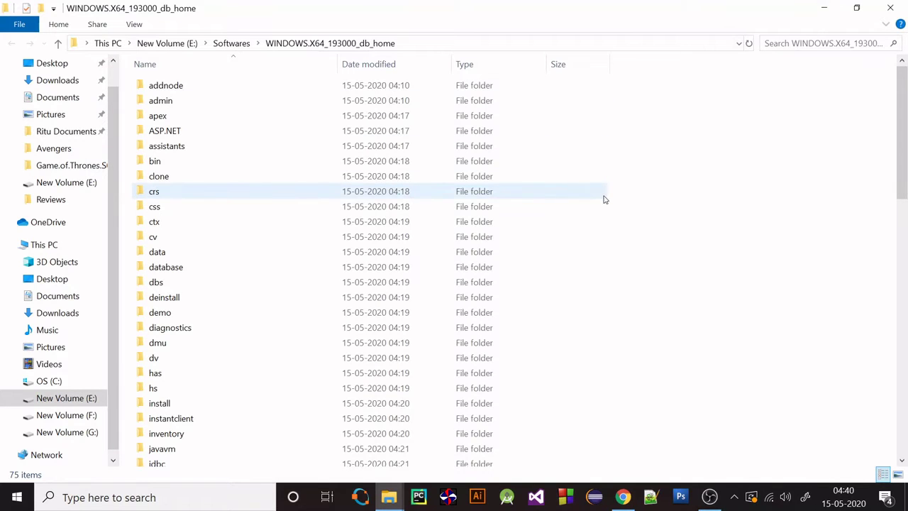
Run the extracted setup application as administrator
{"action": "scroll", "coordinate": [603, 198], "scroll_direction": "down", "scroll_amount": 15}
{"action": "scroll", "coordinate": [604, 199], "scroll_direction": "down", "scroll_amount": 2}
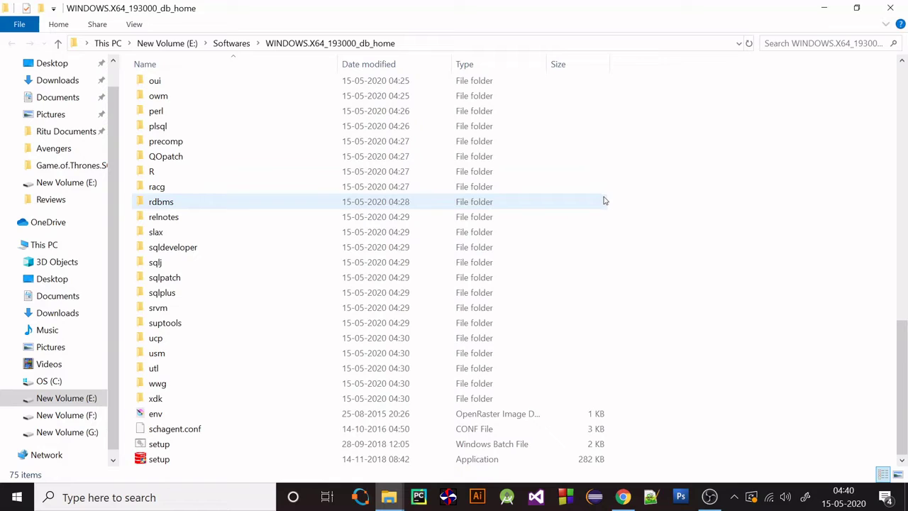
{"action": "left_click", "coordinate": [442, 461]}
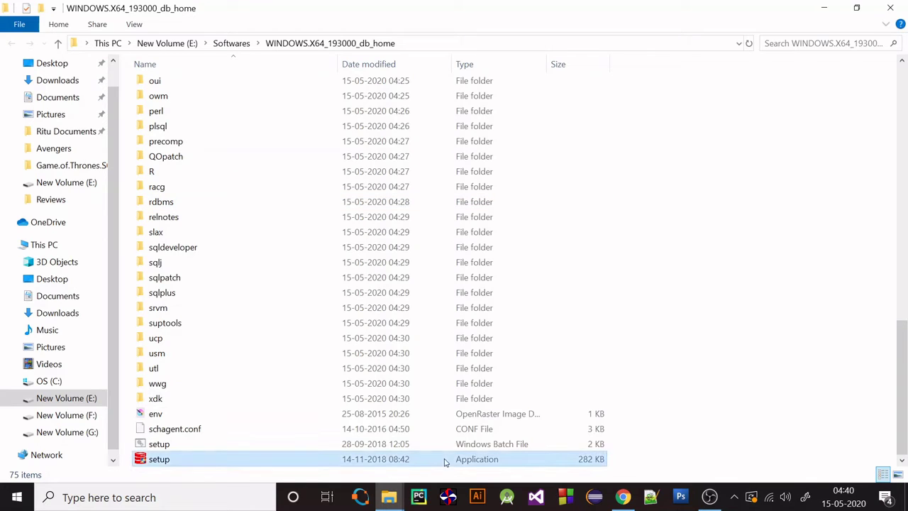
{"action": "right_click", "coordinate": [596, 464]}
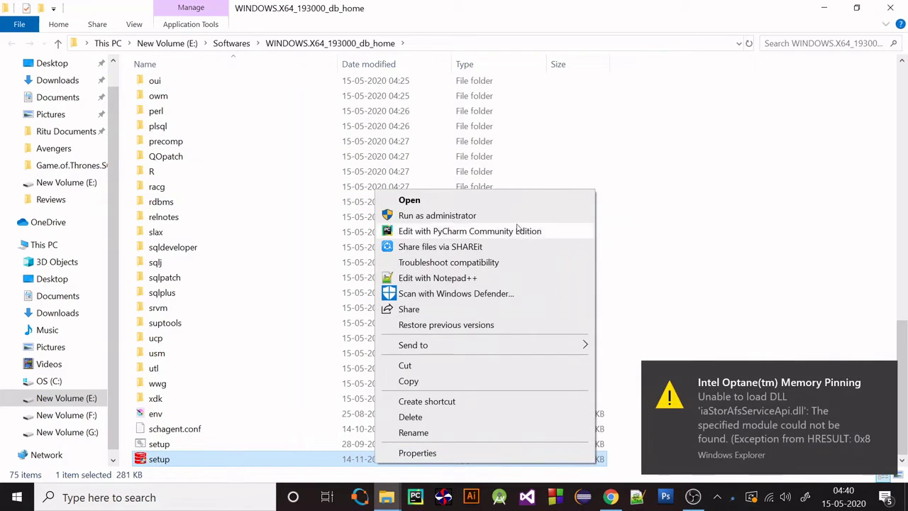
{"action": "left_click", "coordinate": [521, 214]}
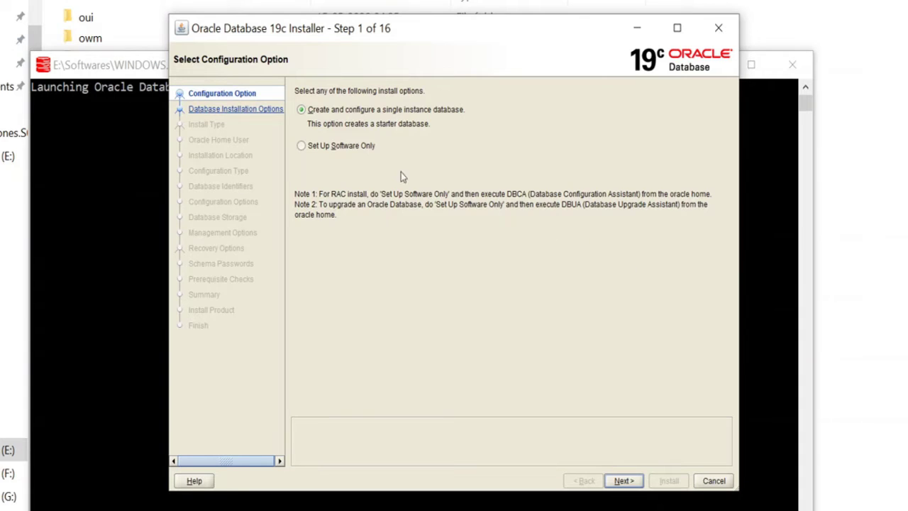
Keep the single-instance starter database, Desktop class and Use Virtual Account options, advancing through each page
{"action": "left_click", "coordinate": [406, 112]}
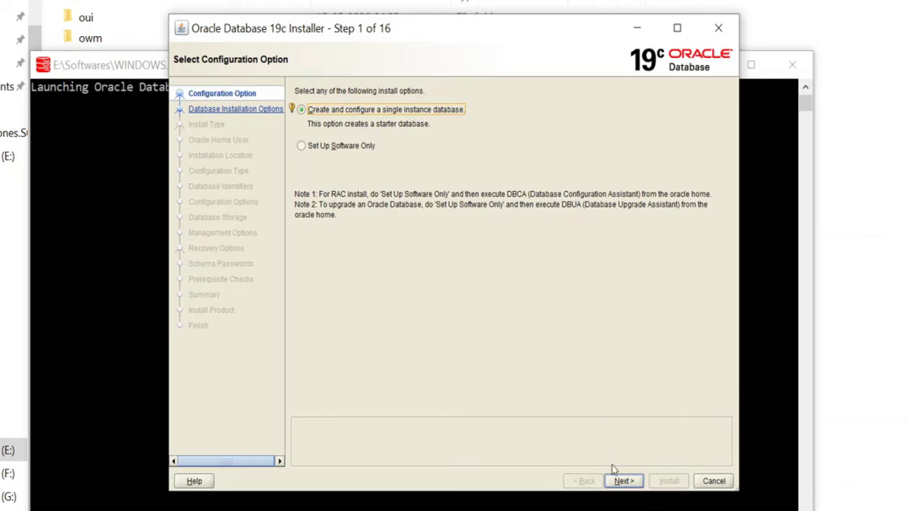
{"action": "left_click", "coordinate": [628, 483]}
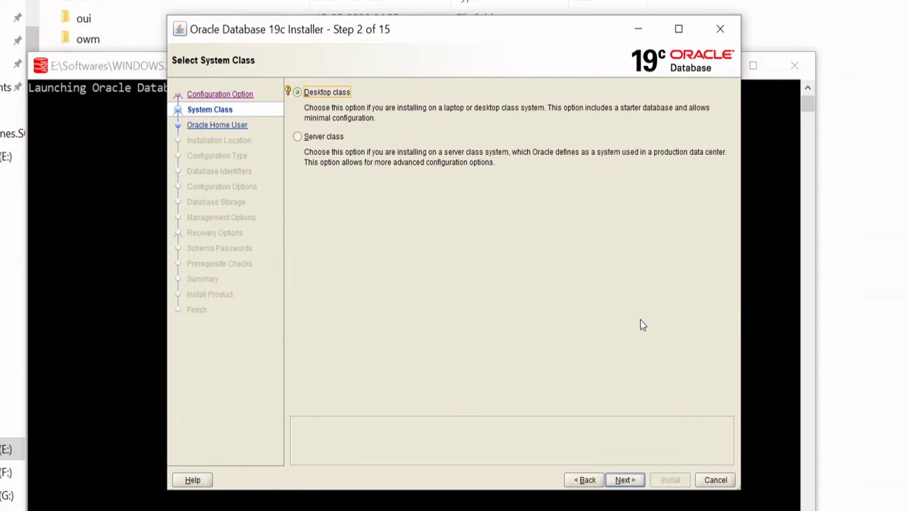
{"action": "left_click", "coordinate": [622, 480]}
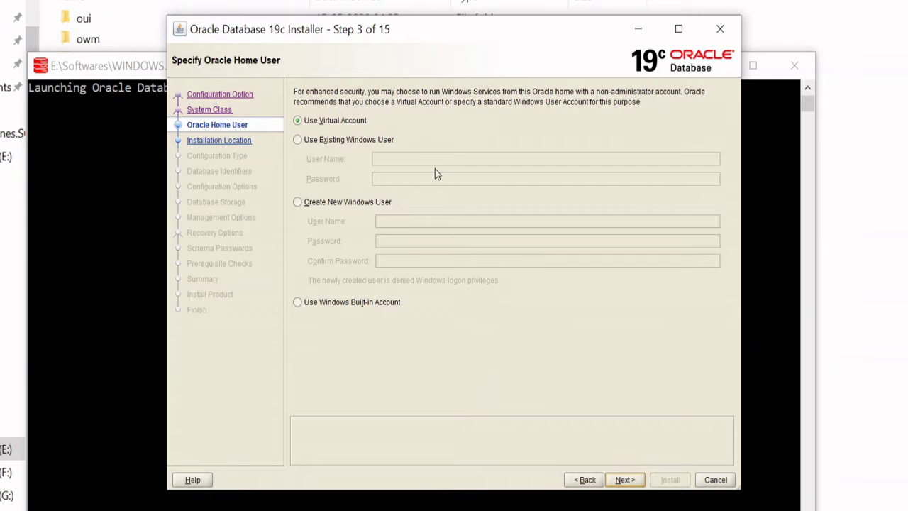
{"action": "left_click", "coordinate": [625, 481]}
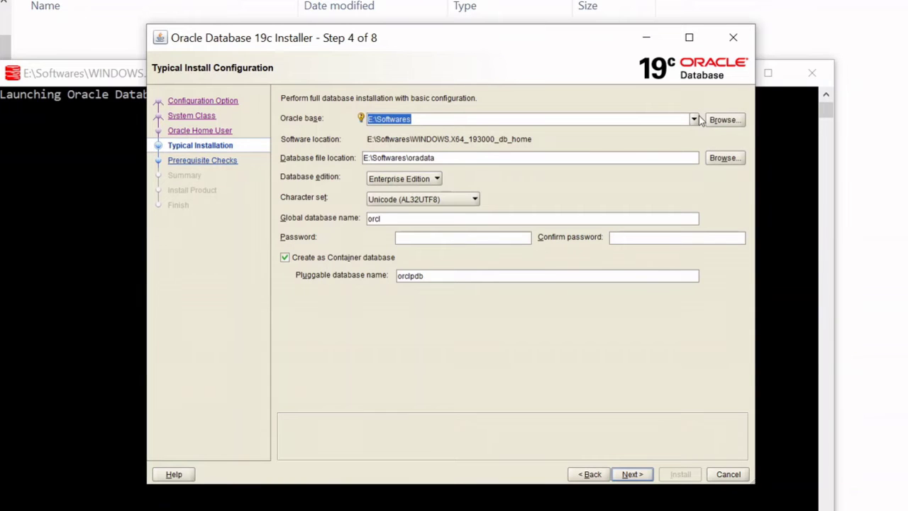
Set the Oracle base to E:\Softwares\OracleBase and type the starter database password and its confirmation
{"action": "key", "text": "ctrl+v"}
{"action": "left_click", "coordinate": [453, 240]}
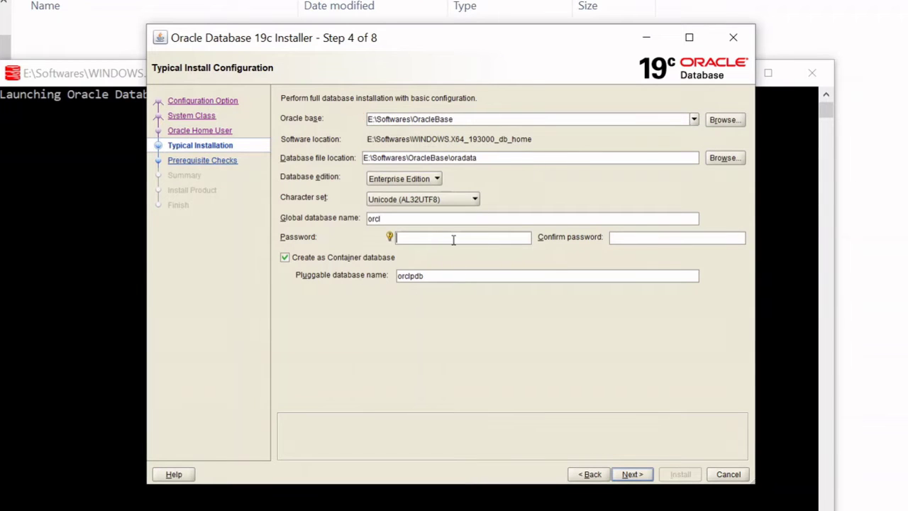
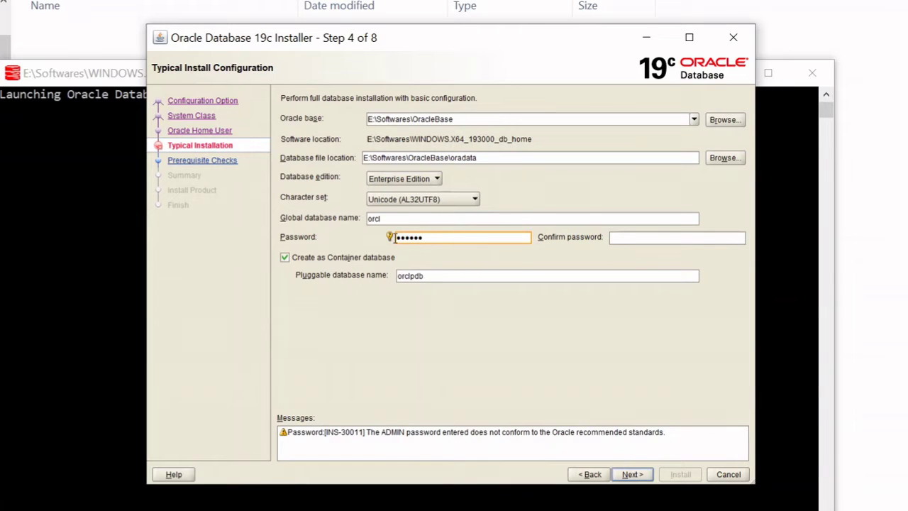
{"action": "mouse_move", "coordinate": [390, 238]}
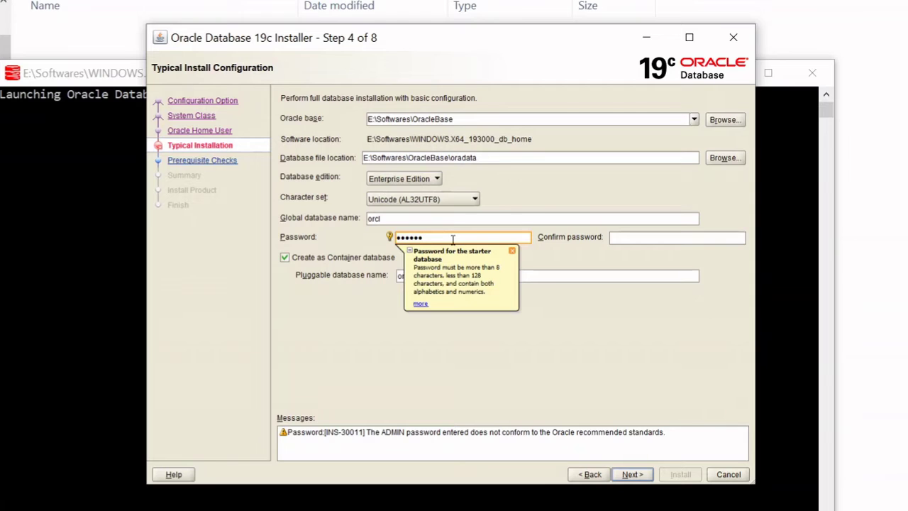
{"action": "key", "text": "BackSpace"}
{"action": "key", "text": "BackSpace"}
{"action": "key", "text": "BackSpace"}
{"action": "key", "text": "BackSpace"}
{"action": "key", "text": "BackSpace"}
{"action": "key", "text": "BackSpace"}
{"action": "left_click", "coordinate": [612, 239]}
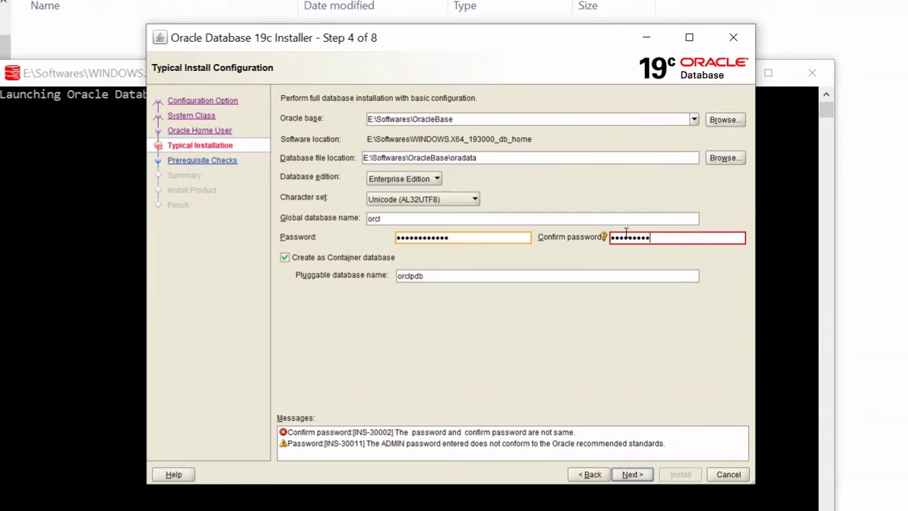
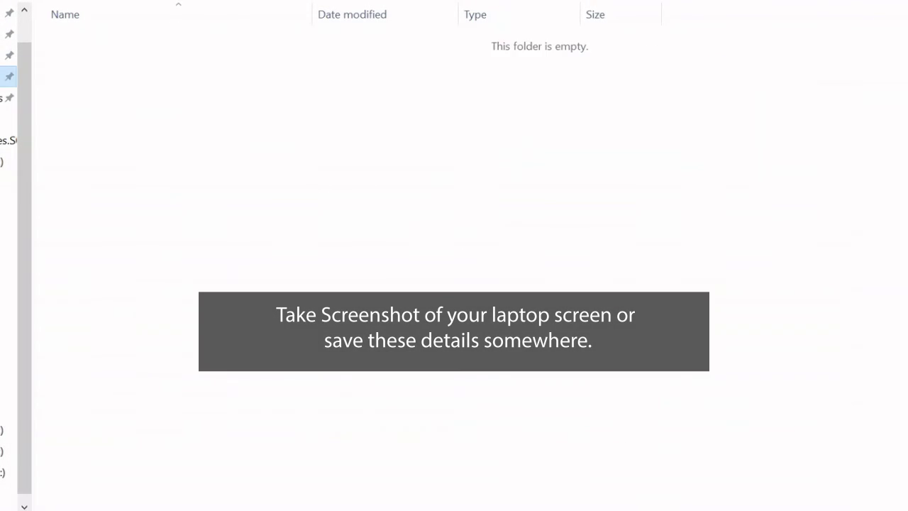
View the saved screenshot in the Screenshots folder, then return to the installer
{"action": "left_click", "coordinate": [378, 65]}
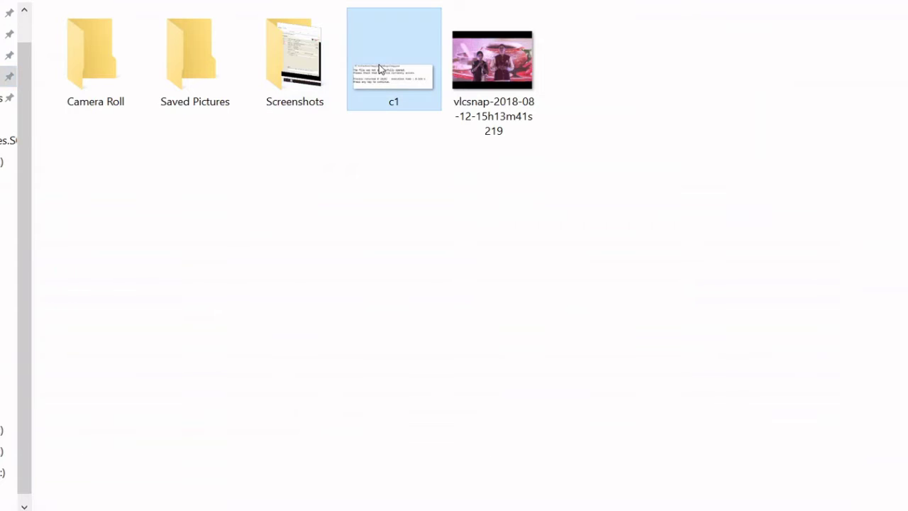
{"action": "left_click", "coordinate": [298, 85]}
{"action": "double_click", "coordinate": [298, 85]}
{"action": "double_click", "coordinate": [140, 88]}
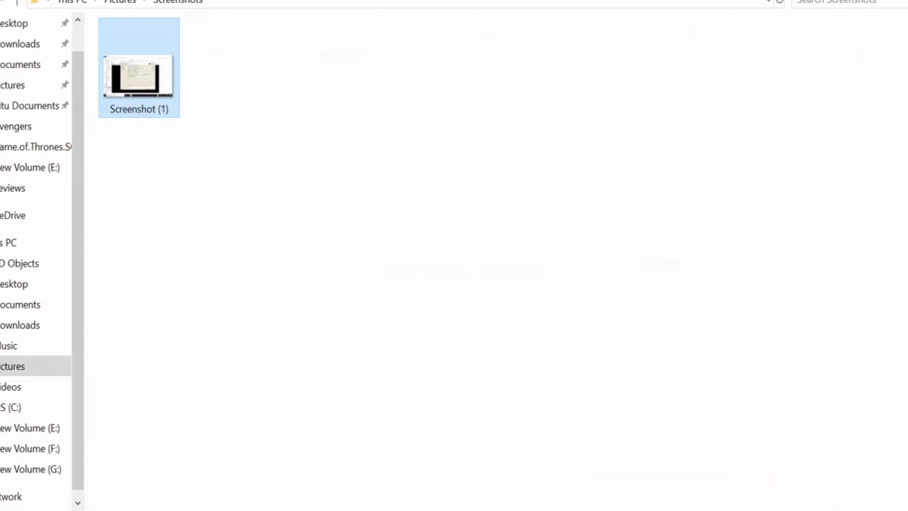
{"action": "key", "text": "alt+Tab"}
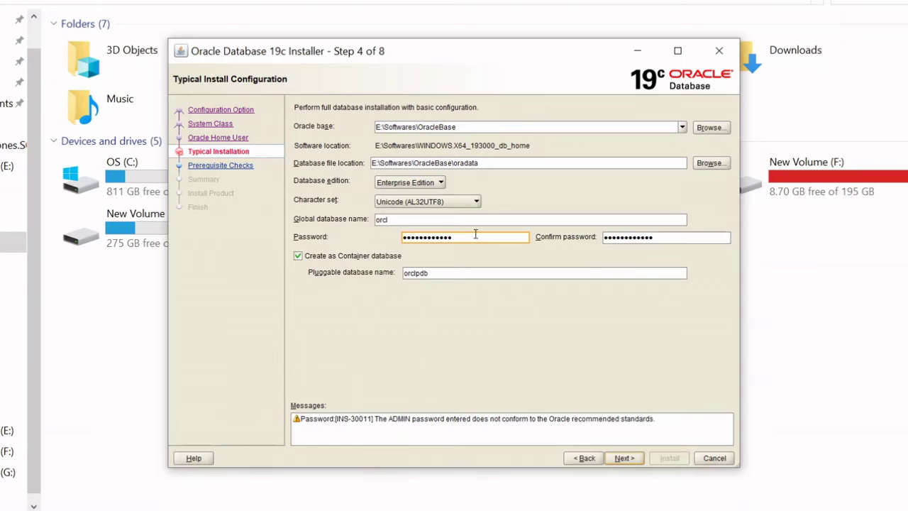
Retype the password and a matching confirmation, then advance to the prerequisite checks
{"action": "left_click_drag", "start_coordinate": [466, 237], "coordinate": [341, 243]}
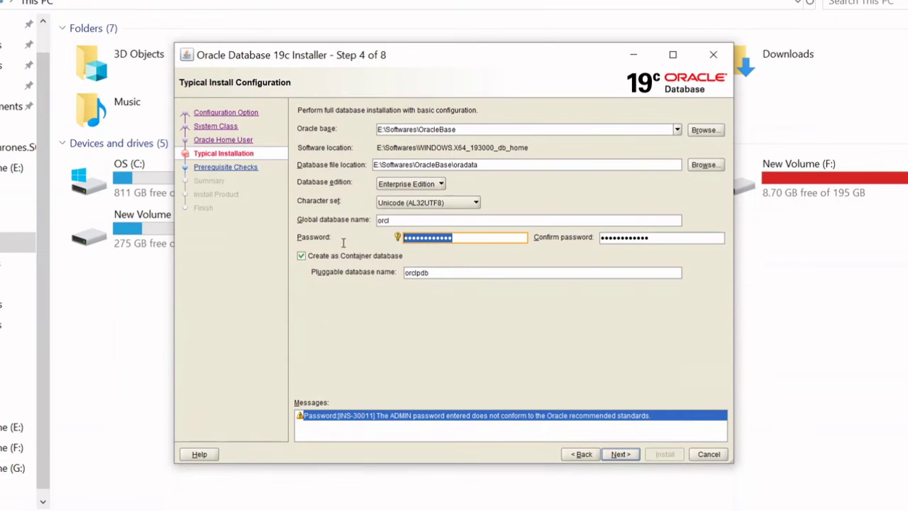
{"action": "type", "text": "••••••"}
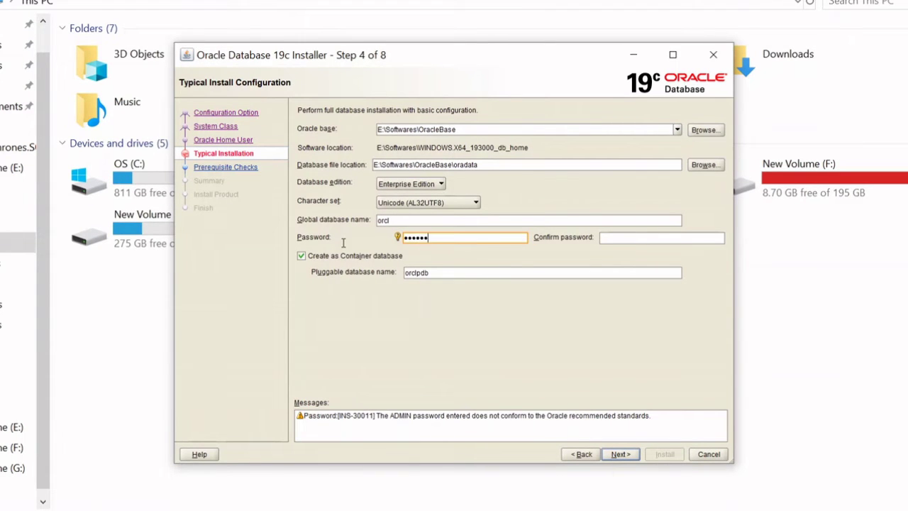
{"action": "type", "text": "•••"}
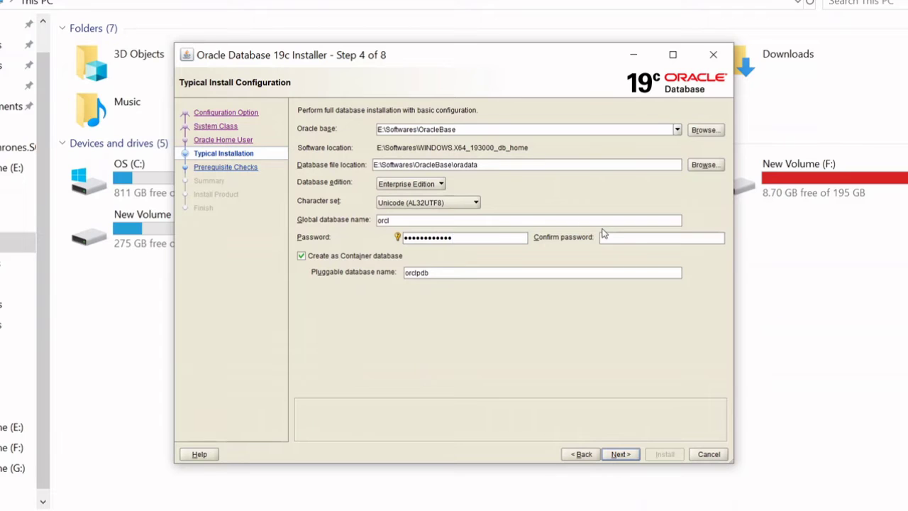
{"action": "left_click", "coordinate": [614, 239]}
{"action": "type", "text": "•"}
{"action": "type", "text": "********"}
{"action": "left_click", "coordinate": [620, 454]}
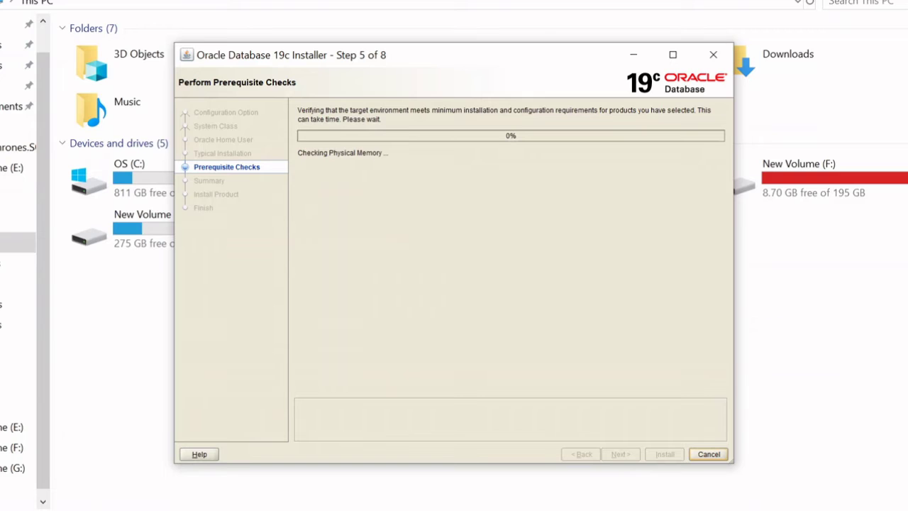
Proceed past the prerequisite checks to the Summary page
{"action": "left_click", "coordinate": [433, 451]}
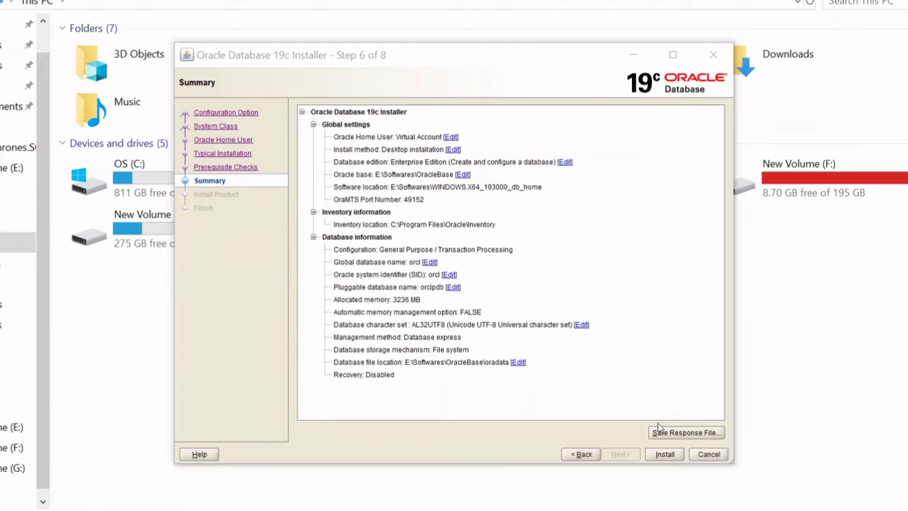
Start the Oracle Database 19c product installation from the Summary page
{"action": "left_click", "coordinate": [664, 454]}
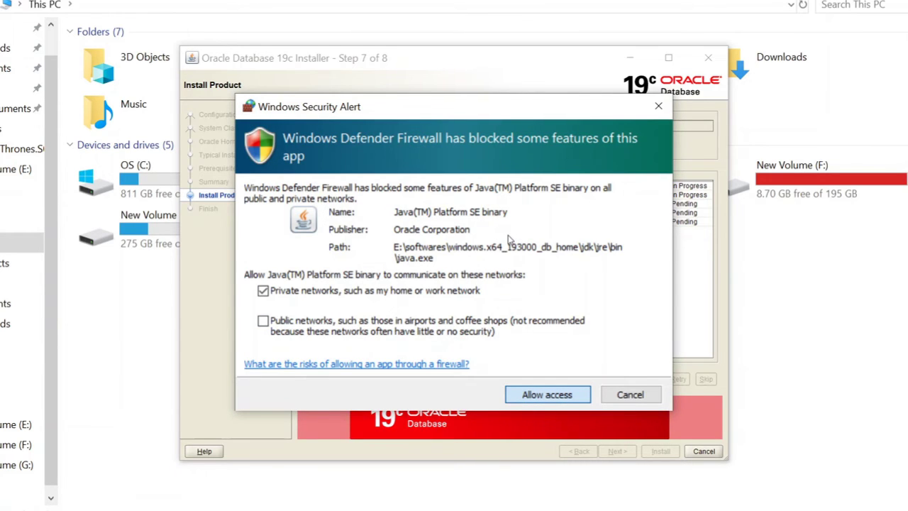
Allow the Java binary through the Windows firewall so the installation keeps configuring the local node
{"action": "key", "text": "Return"}
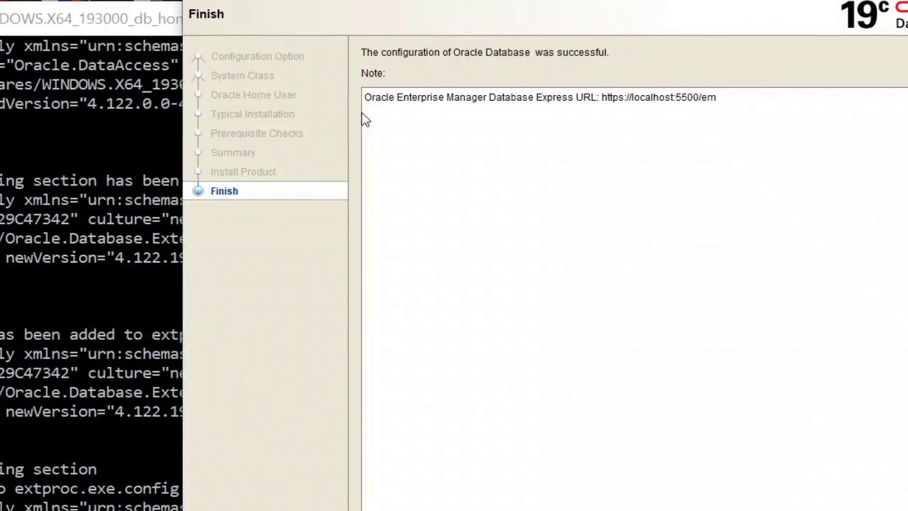
{"action": "left_click_drag", "start_coordinate": [720, 98], "coordinate": [607, 103]}
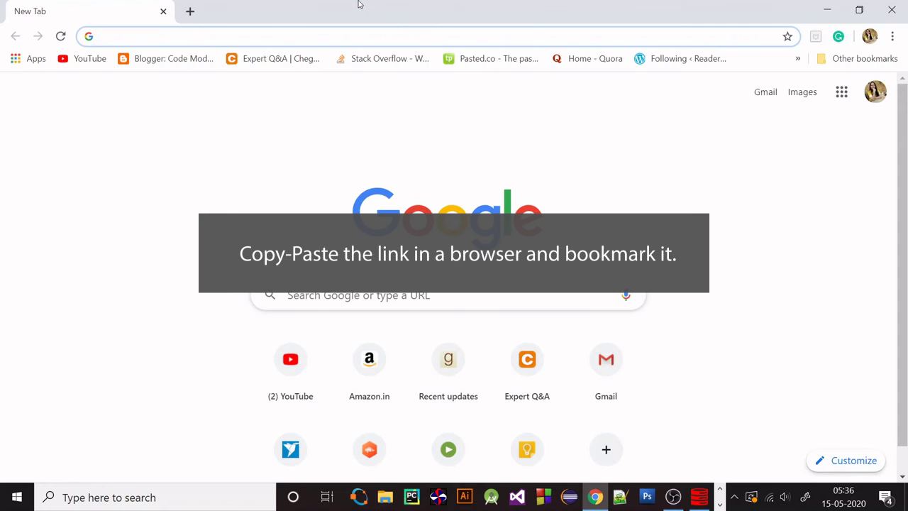
{"action": "type", "text": "https://localhost:5500/em"}
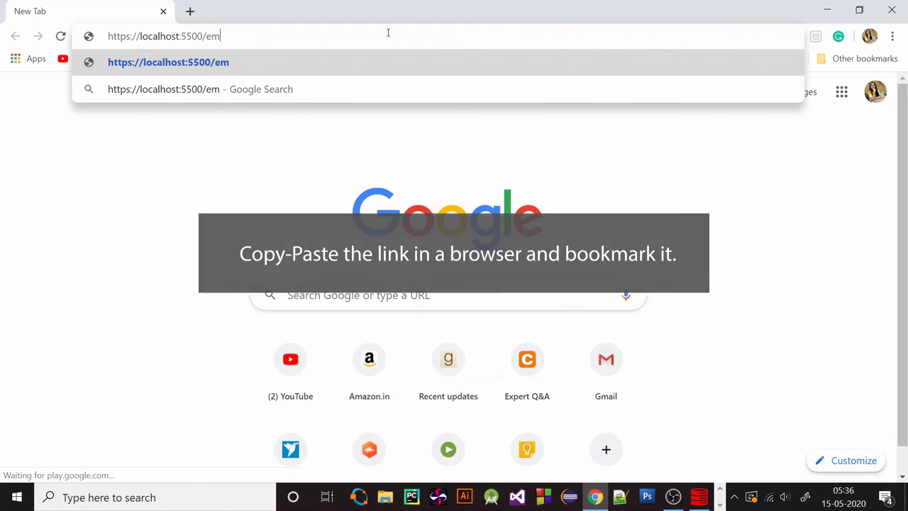
{"action": "key", "text": "Return"}
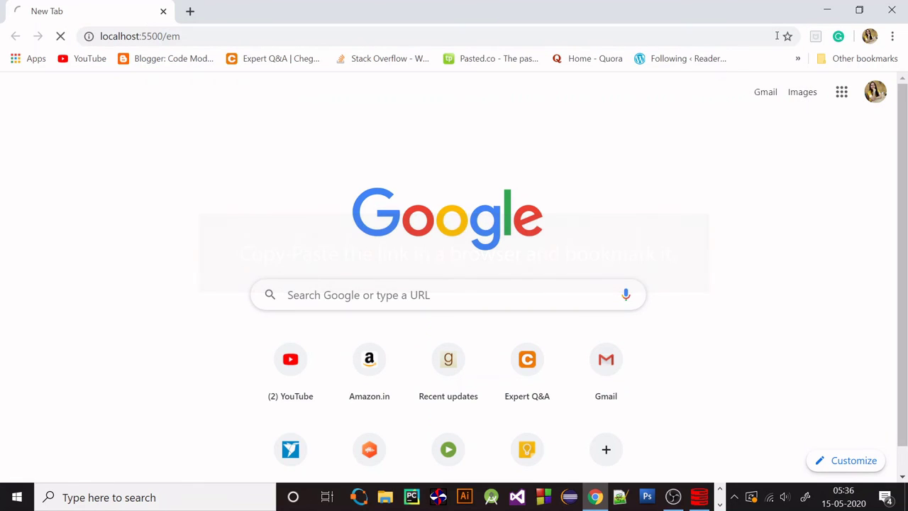
{"action": "left_click", "coordinate": [270, 389]}
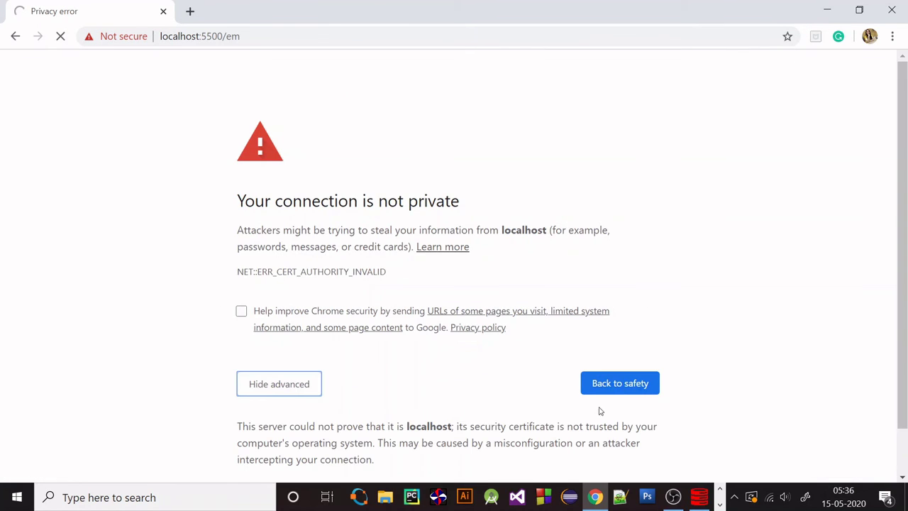
{"action": "scroll", "coordinate": [346, 120], "scroll_direction": "down", "scroll_amount": 1}
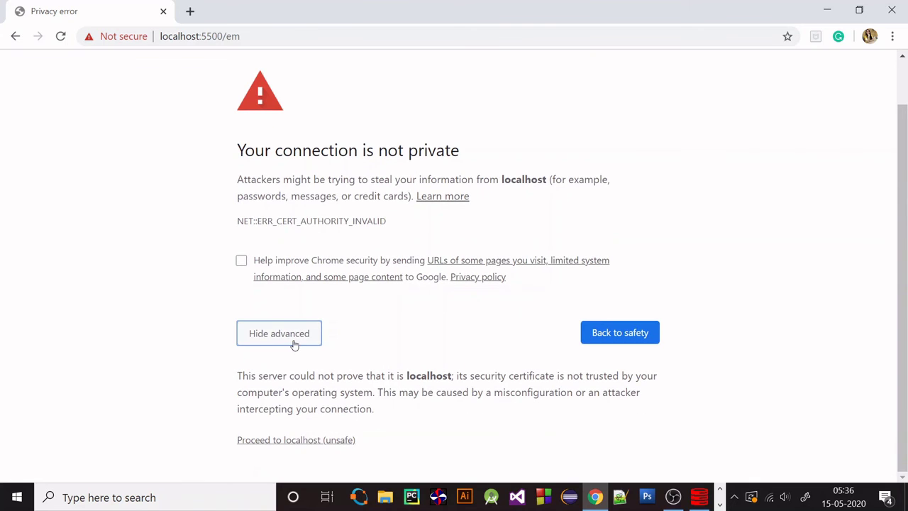
{"action": "left_click", "coordinate": [304, 438]}
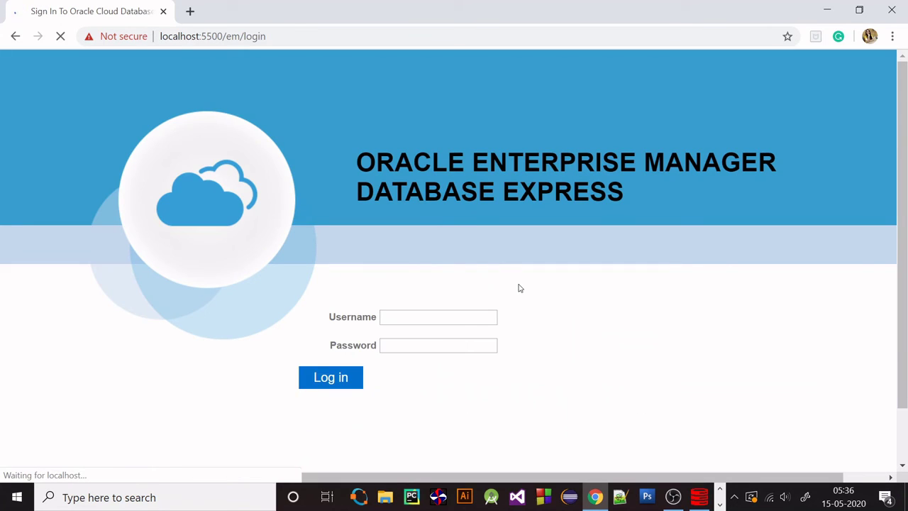
{"action": "left_click", "coordinate": [417, 316]}
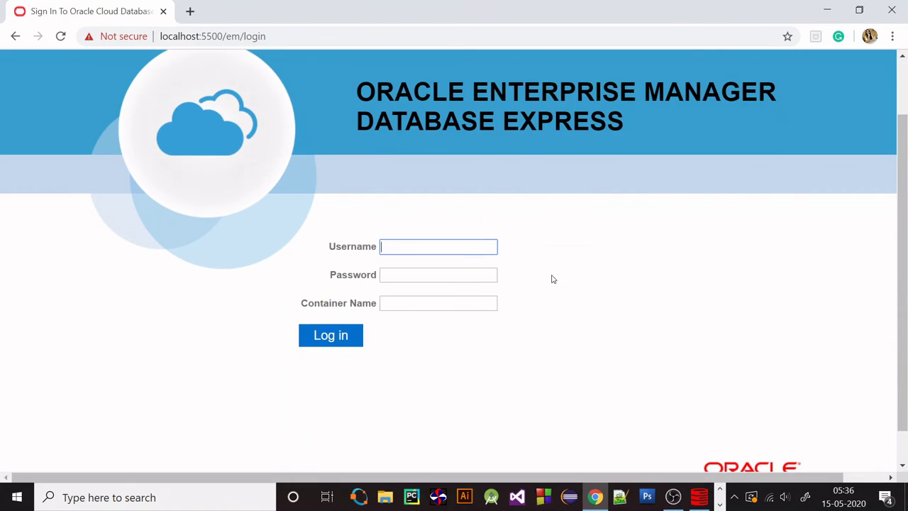
Log in to EM Express as system with the admin password, then close the finished installer
{"action": "type", "text": "system"}
{"action": "key", "text": "Tab"}
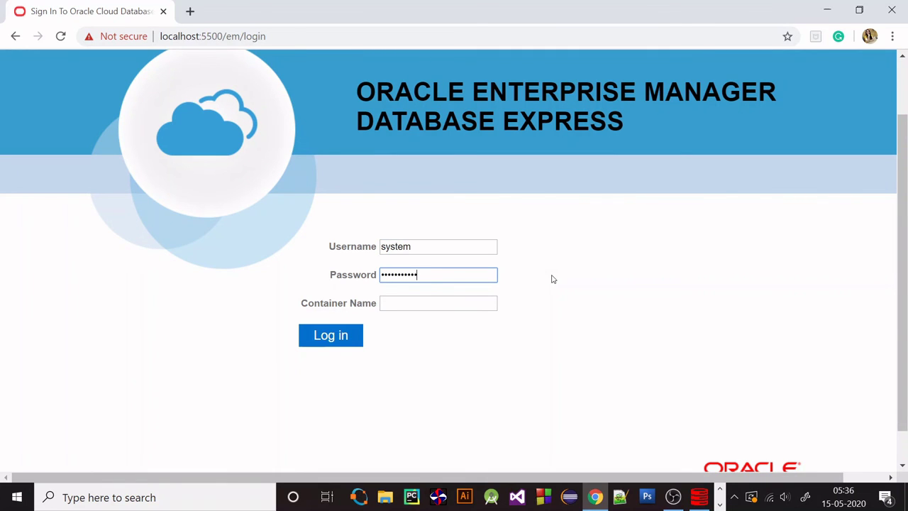
{"action": "left_click", "coordinate": [331, 335]}
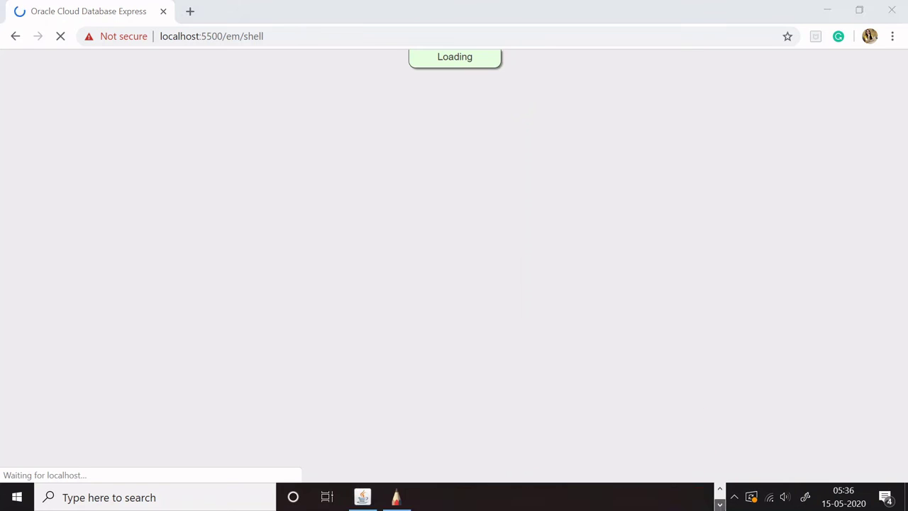
{"action": "left_click", "coordinate": [364, 497]}
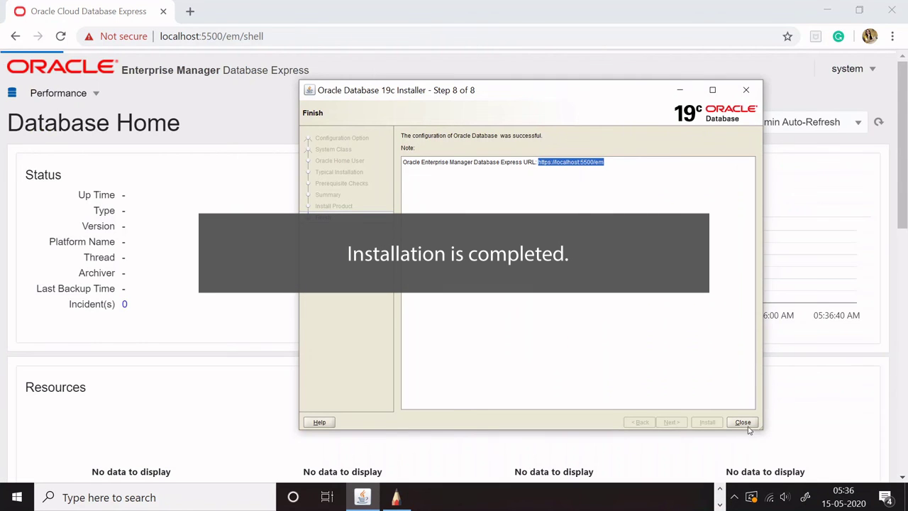
{"action": "left_click", "coordinate": [743, 423]}
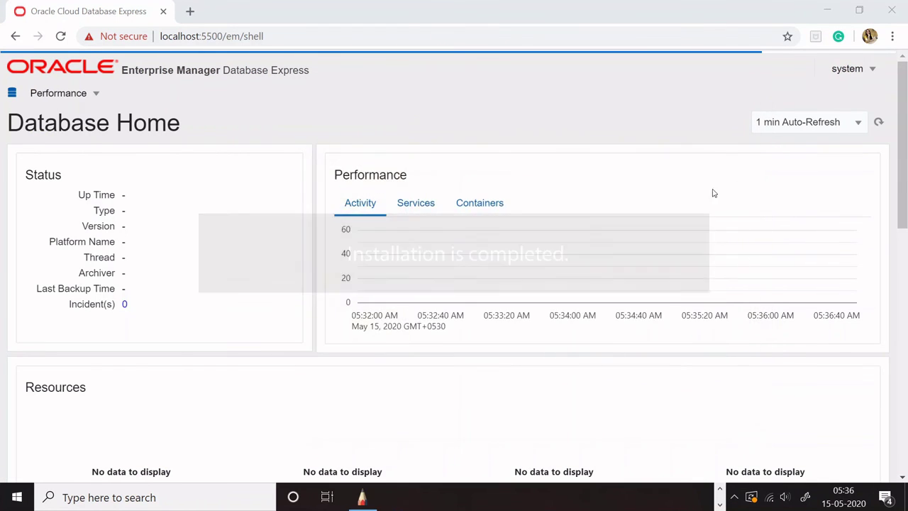